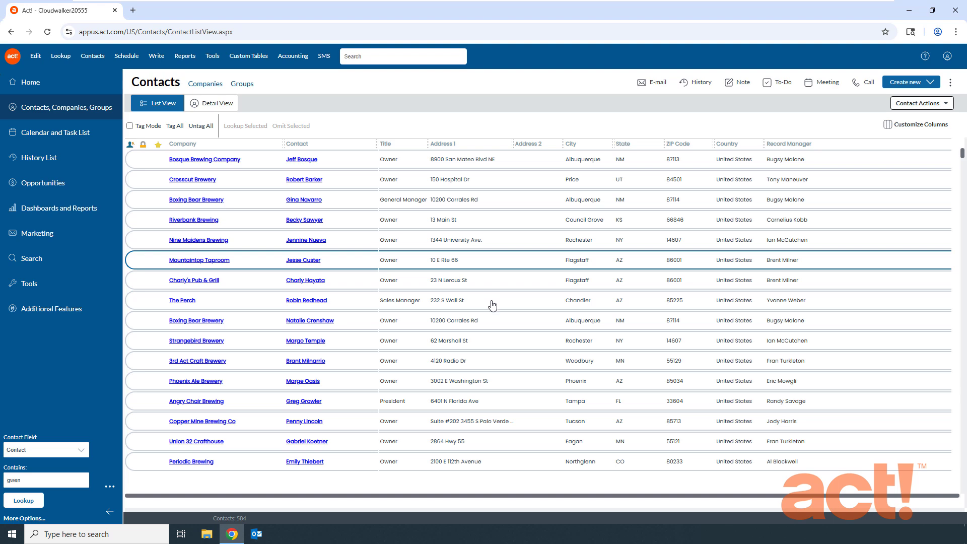
# - Sort the full contact list by Contact and back by Company, and slightly widen the Contact column
pyautogui.click(498, 340)
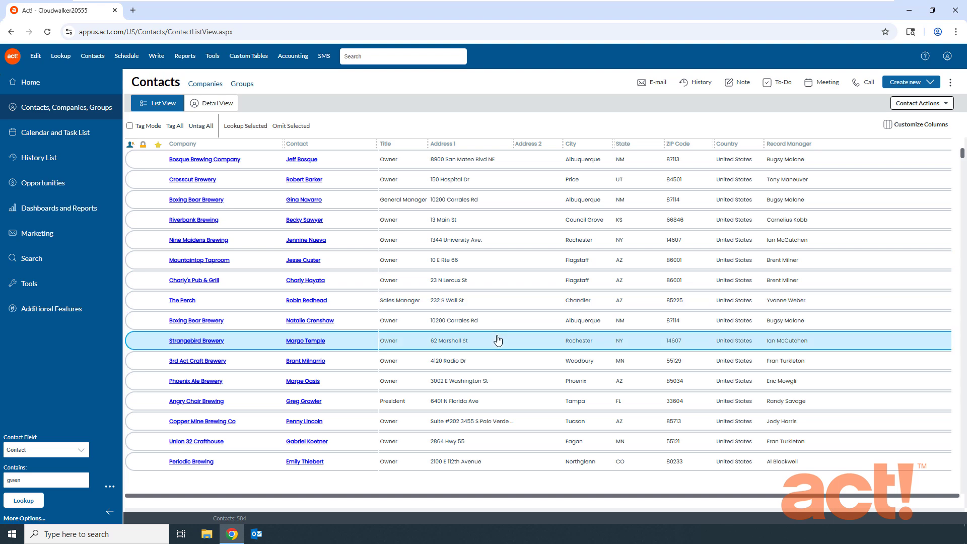
pyautogui.click(57, 107)
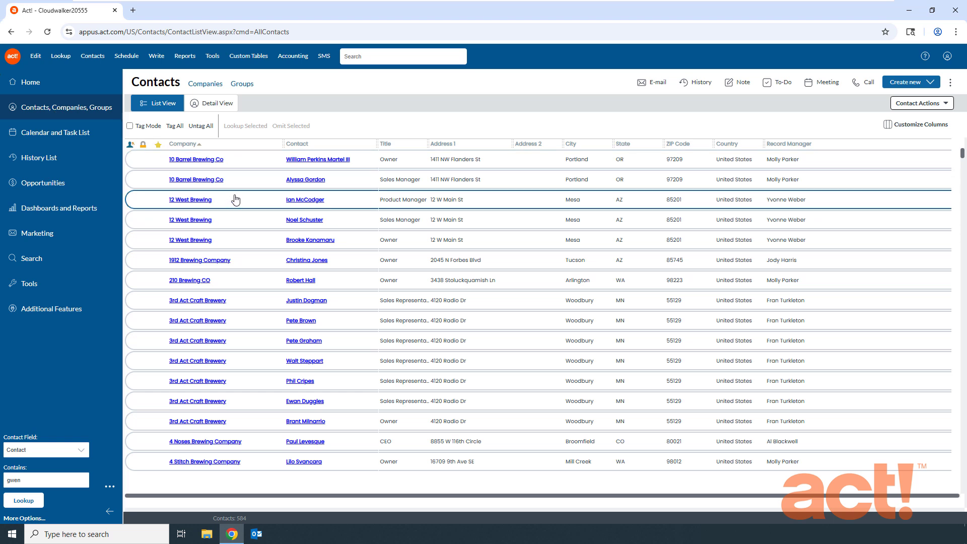
pyautogui.click(298, 144)
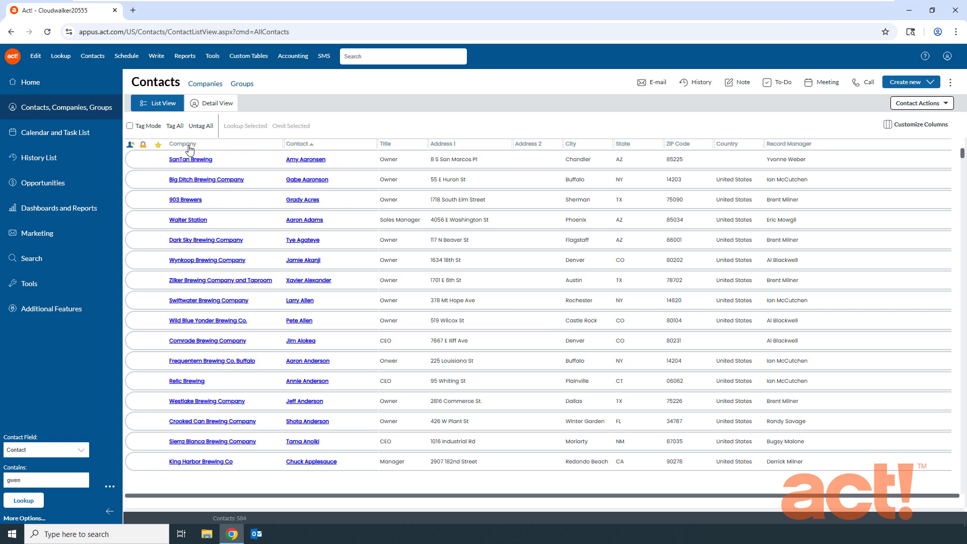
pyautogui.moveTo(375, 144); pyautogui.dragTo(396, 147)
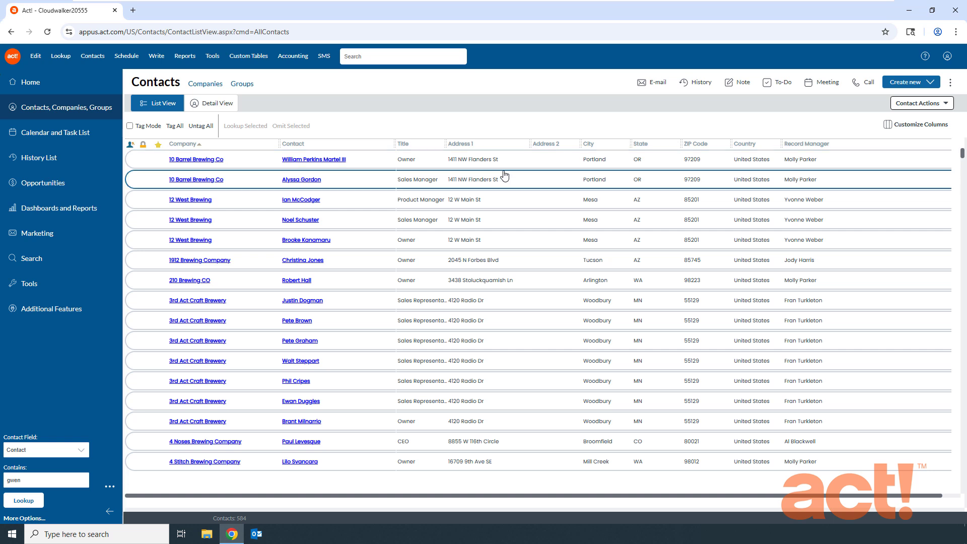
# - In the contact list's column settings, remove Address 2 from the shown columns and add ID/Status
pyautogui.click(908, 133)
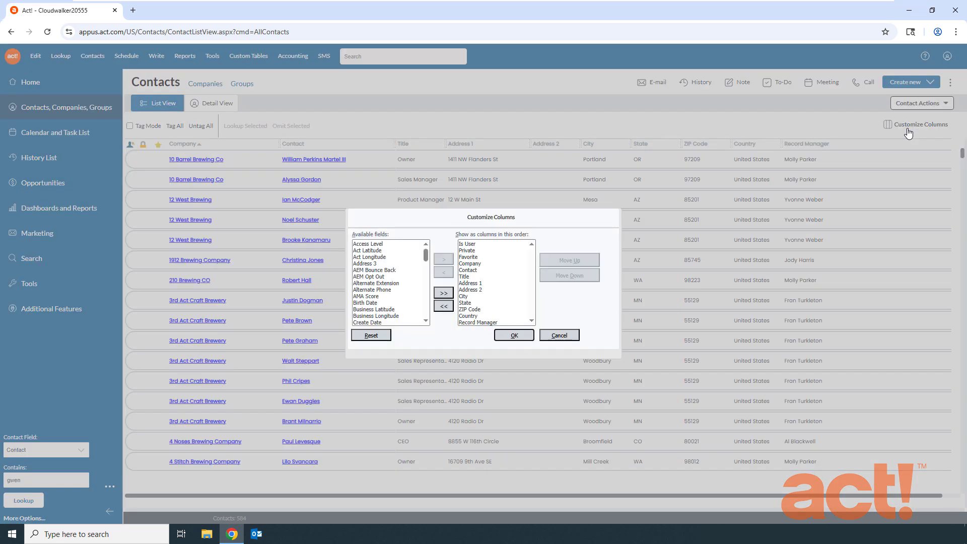
pyautogui.click(478, 291)
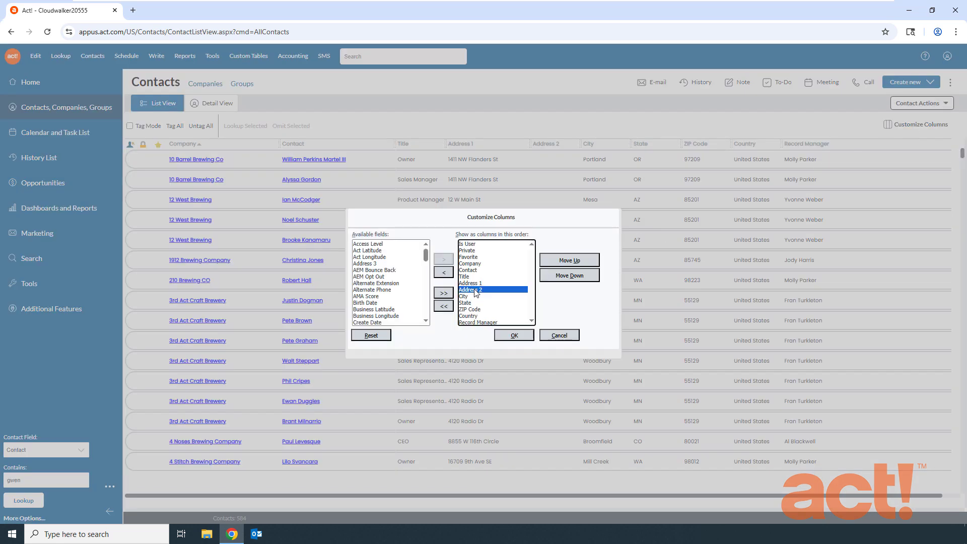
pyautogui.click(443, 274)
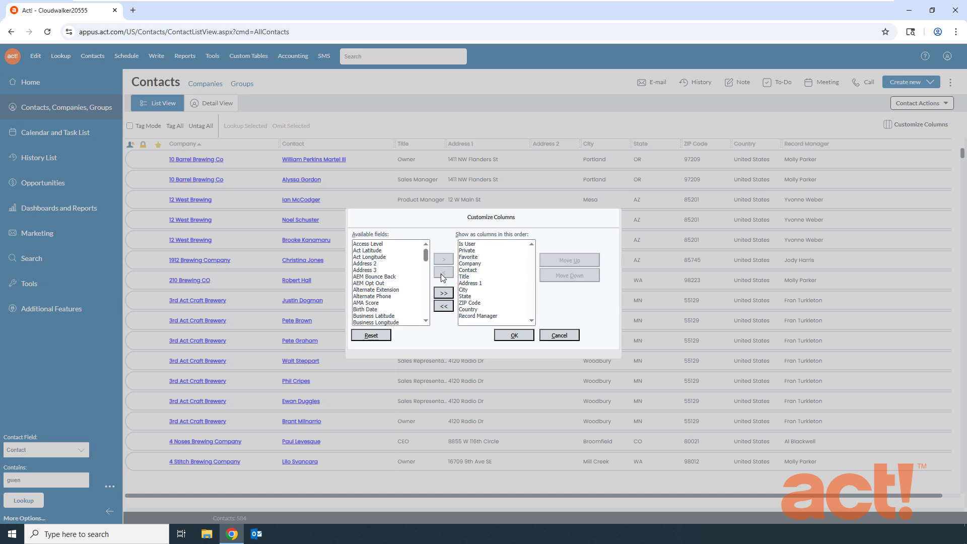
pyautogui.moveTo(426, 255); pyautogui.dragTo(424, 284)
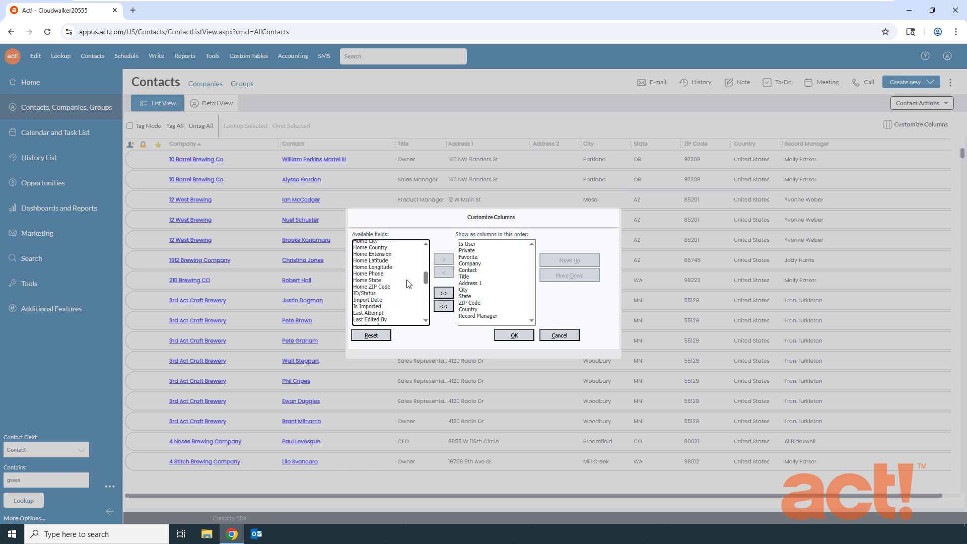
pyautogui.click(370, 294)
pyautogui.click(444, 259)
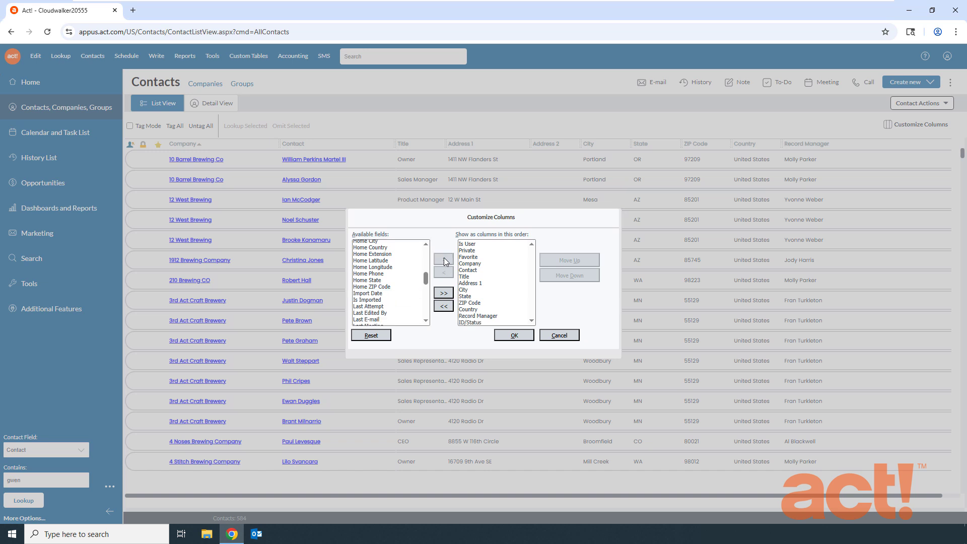
# - Move the ID/Status column up to directly after Contact and apply the column layout
pyautogui.click(473, 323)
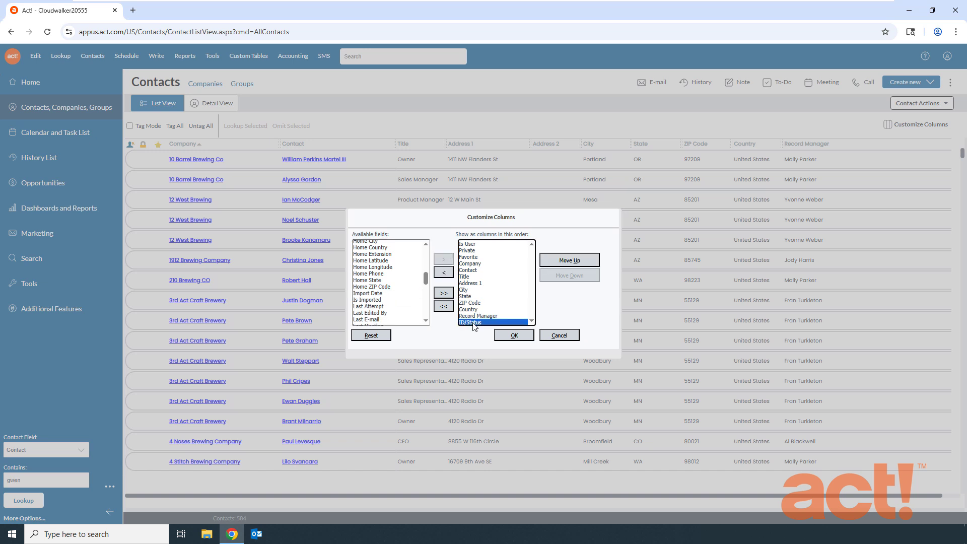
pyautogui.click(568, 260)
pyautogui.click(569, 261)
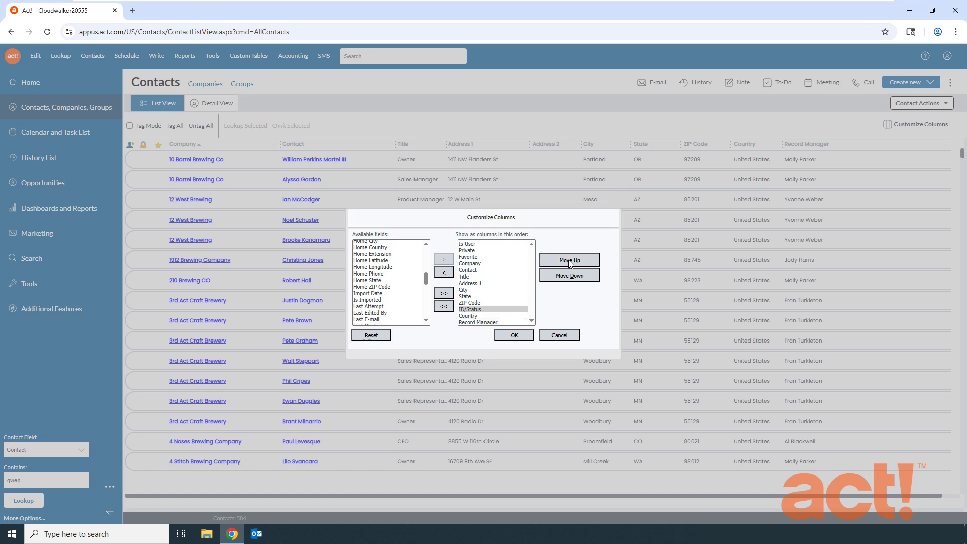
pyautogui.click(569, 261)
pyautogui.click(570, 261)
pyautogui.click(569, 261)
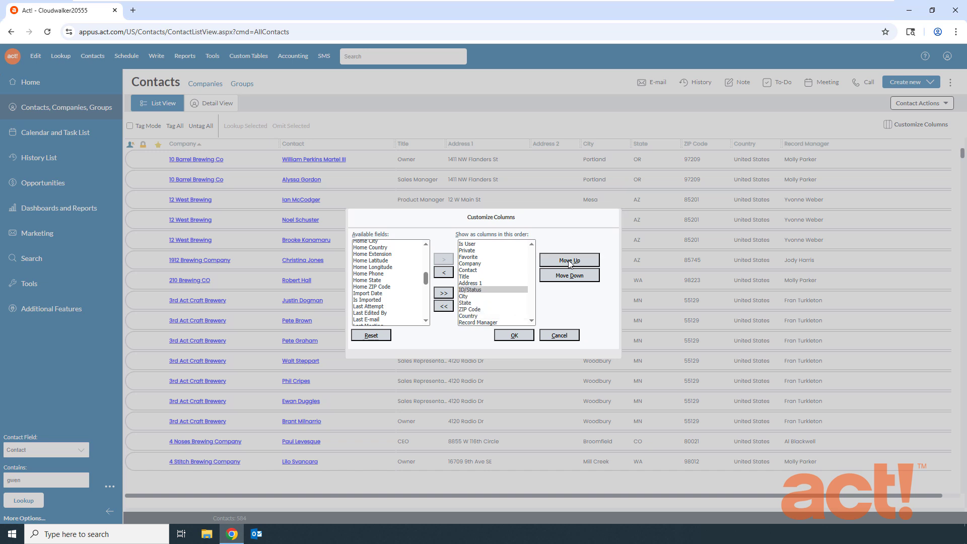
pyautogui.click(569, 261)
pyautogui.click(569, 261)
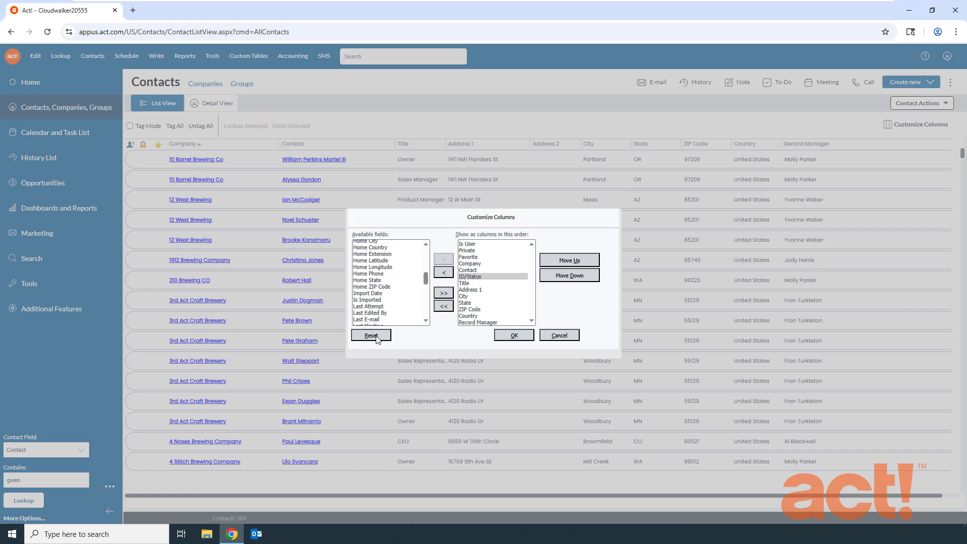
pyautogui.click(513, 336)
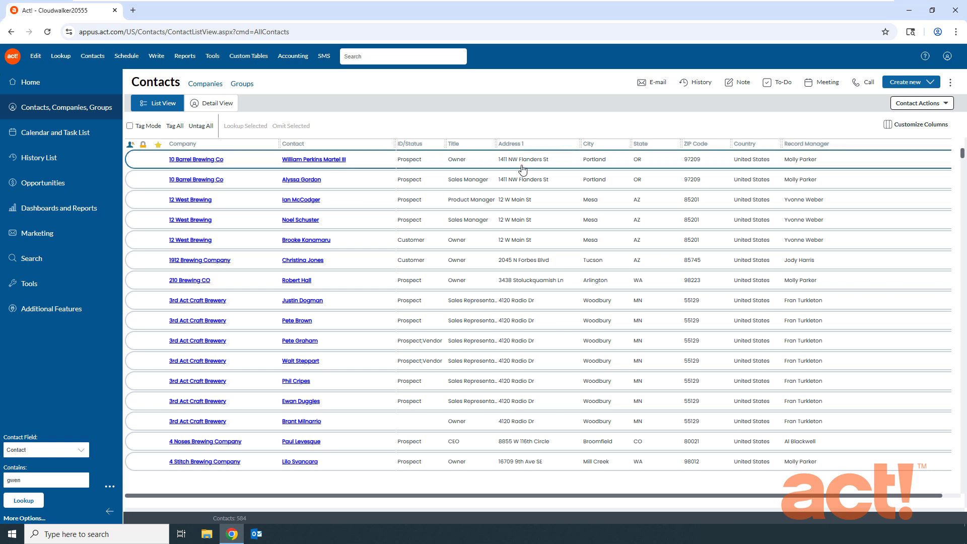
# - View the detail record of the first favorite 8-Bit Aleworks contact and return to the contact list
pyautogui.scroll(-7, 214, 445)
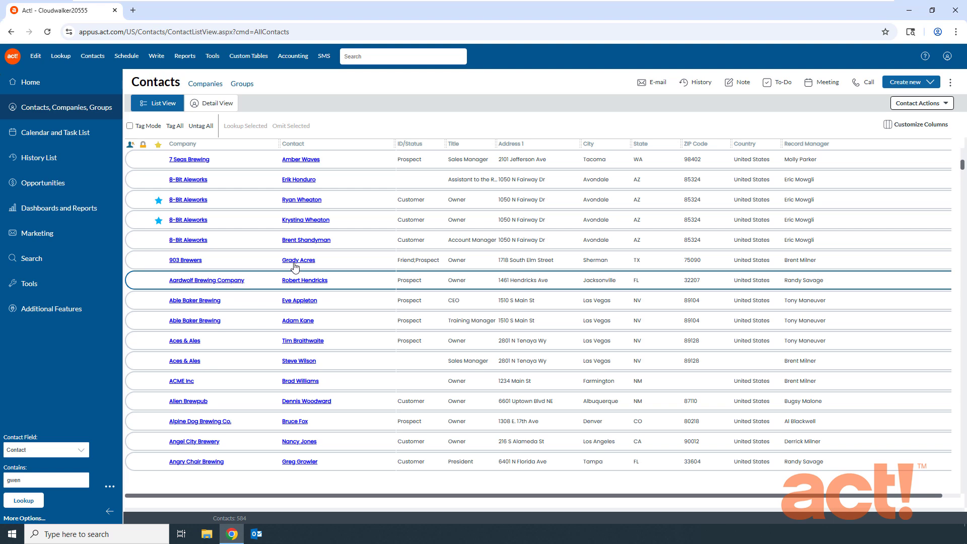
pyautogui.click(306, 201)
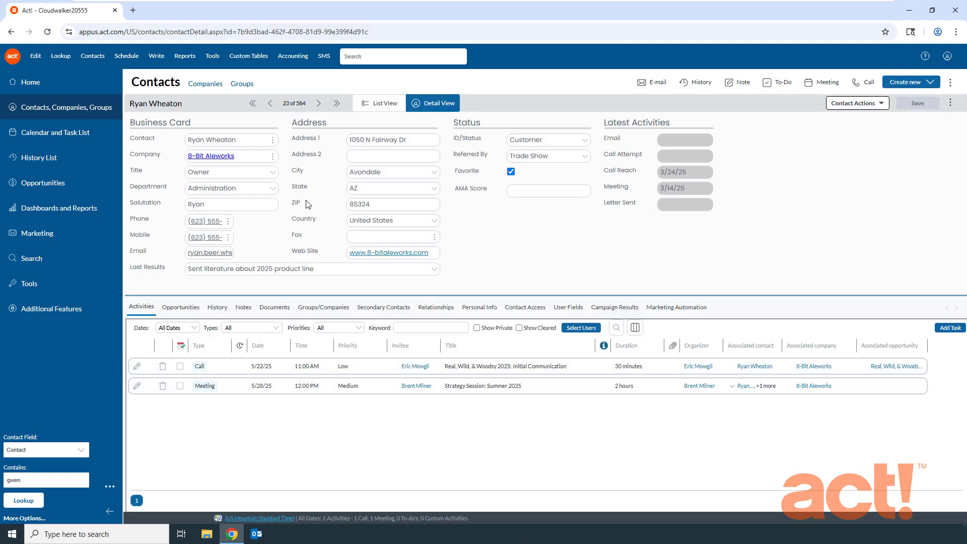
pyautogui.click(381, 104)
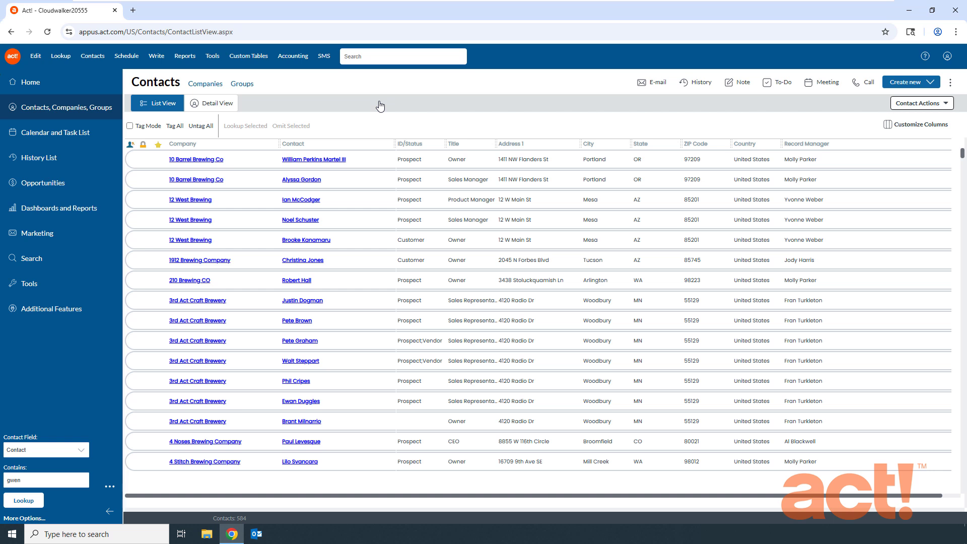
# - In Tag Mode, tag the 10 Barrel Sales Manager and 12 West Brewing Owner, and tag and untag the first 3rd Act Craft Brewery contact
pyautogui.click(129, 127)
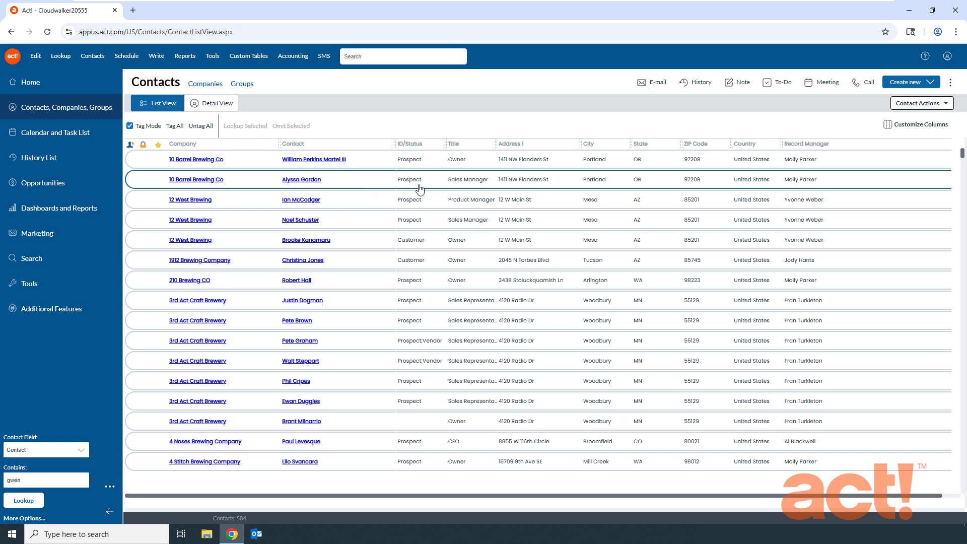
pyautogui.click(456, 185)
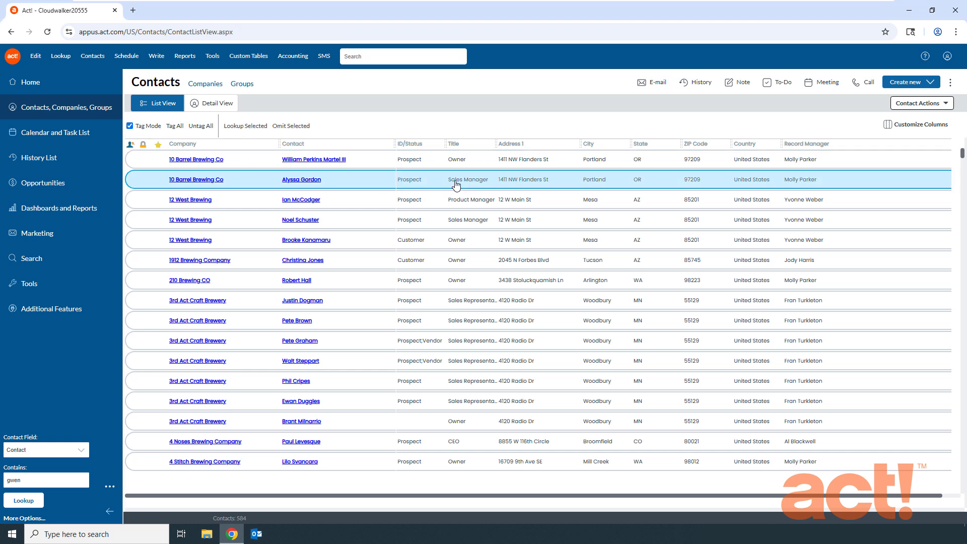
pyautogui.click(457, 243)
pyautogui.click(459, 301)
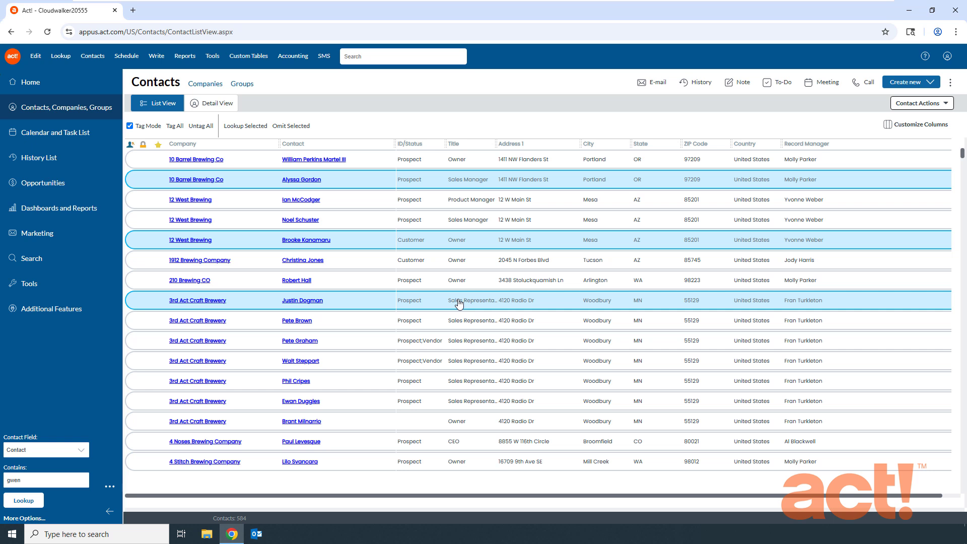
pyautogui.click(459, 301)
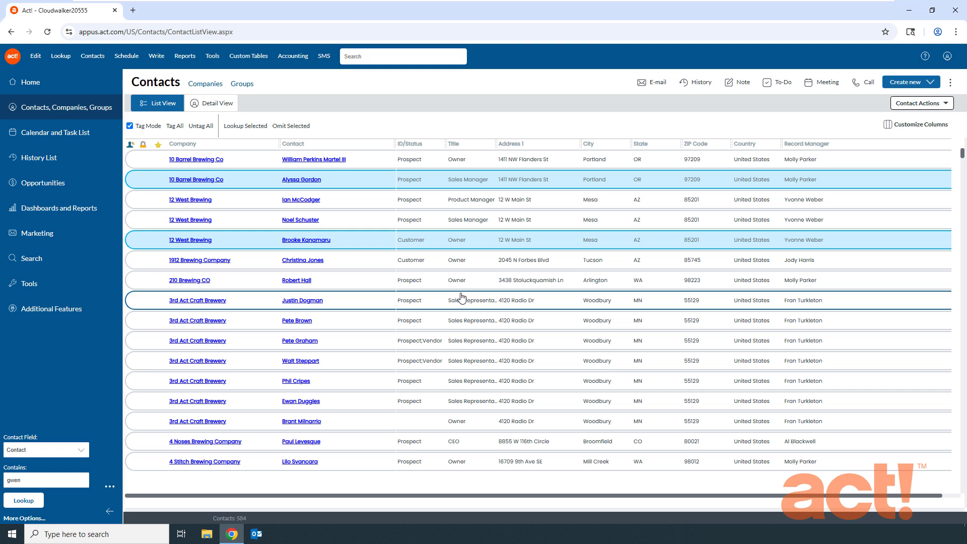
# - Start a new meeting for the tagged contacts and discard it without saving
pyautogui.click(827, 84)
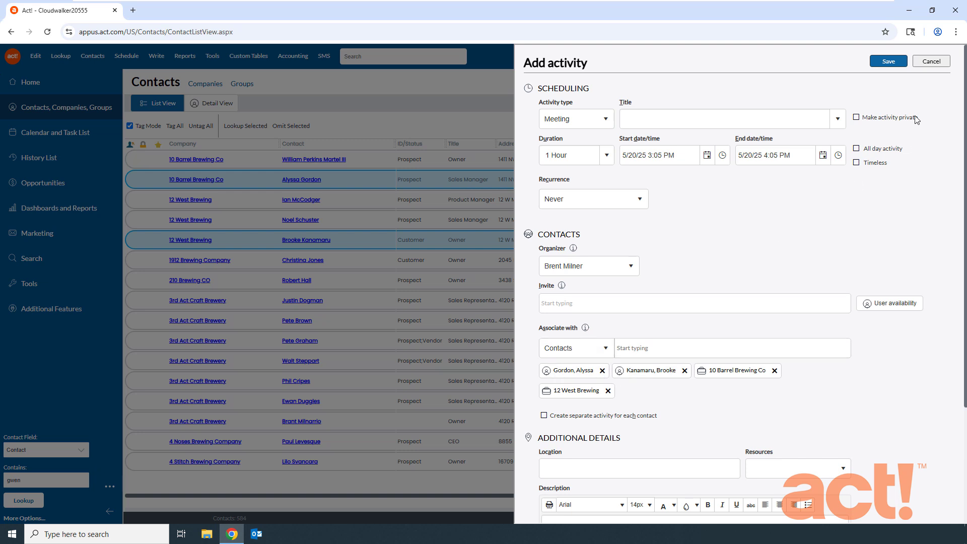
pyautogui.click(931, 61)
pyautogui.click(811, 305)
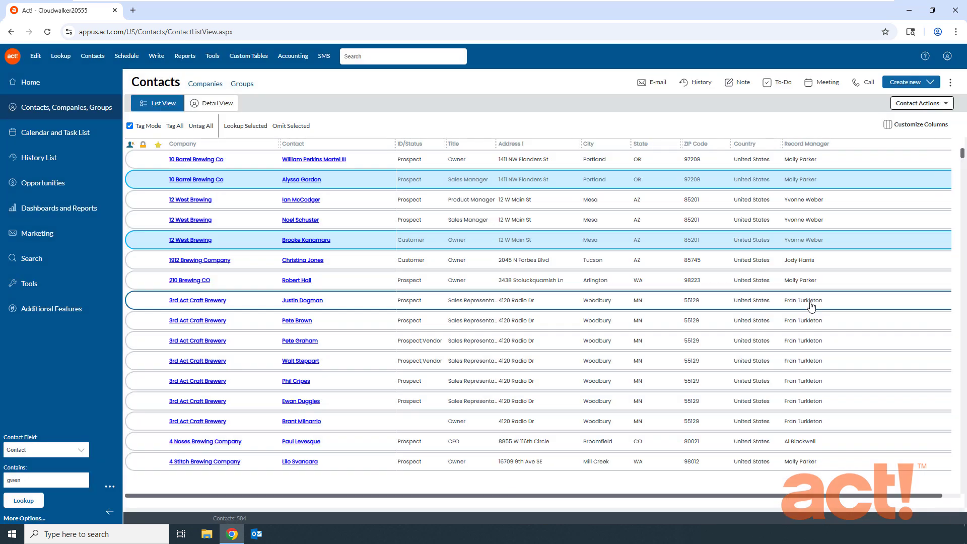
# - Turn off Tag Mode and untag all contacts in the list
pyautogui.click(130, 126)
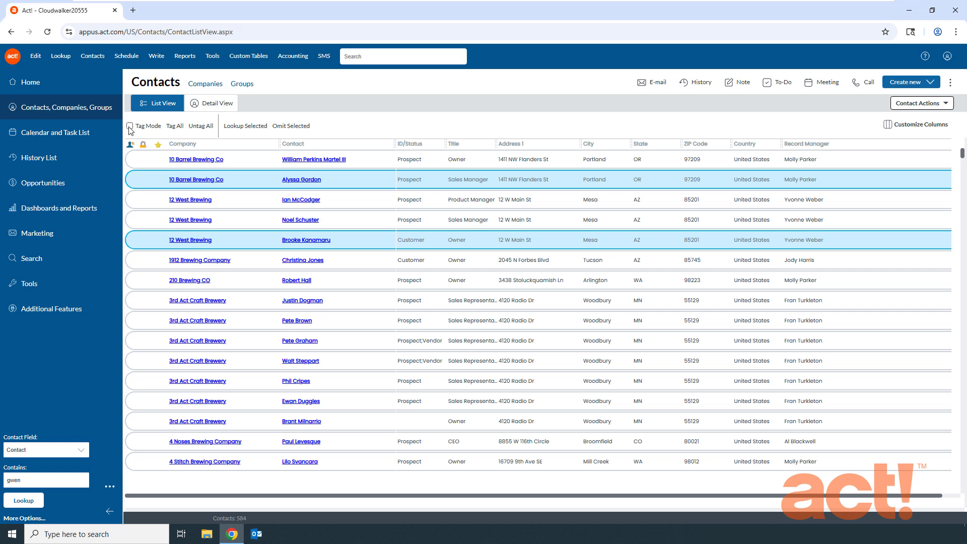
pyautogui.click(201, 129)
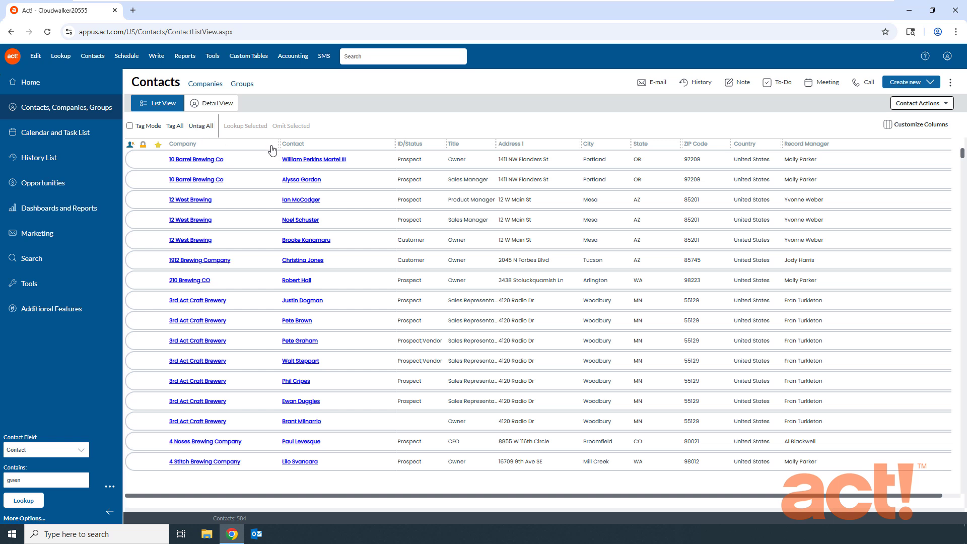
# - Look up only the 12 West Brewing Sales Manager, the 1912 Brewing Company contact and the first two 3rd Act Craft Brewery contacts
pyautogui.click(564, 225)
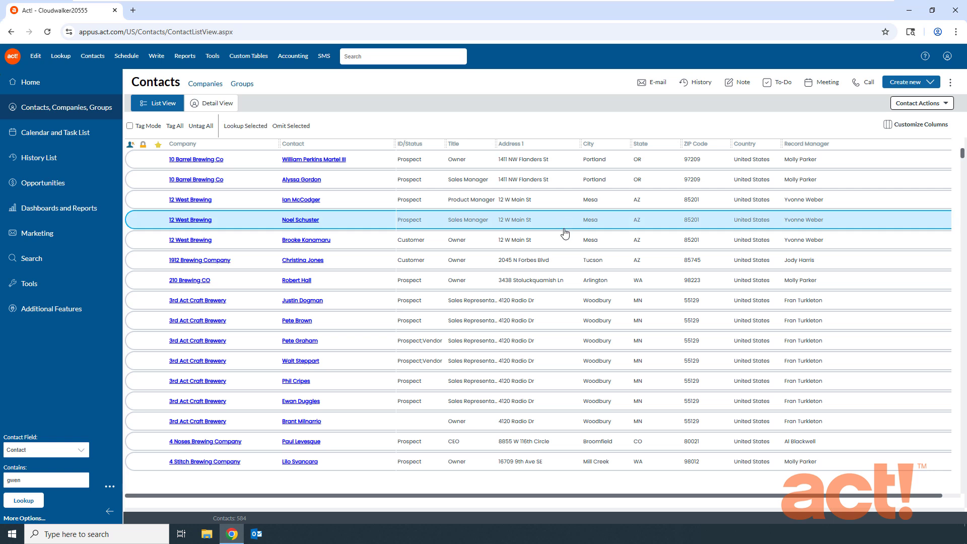
pyautogui.keyDown('ctrl'); pyautogui.click(563, 262); pyautogui.keyUp('ctrl')
pyautogui.keyDown('ctrl'); pyautogui.click(563, 300); pyautogui.keyUp('ctrl')
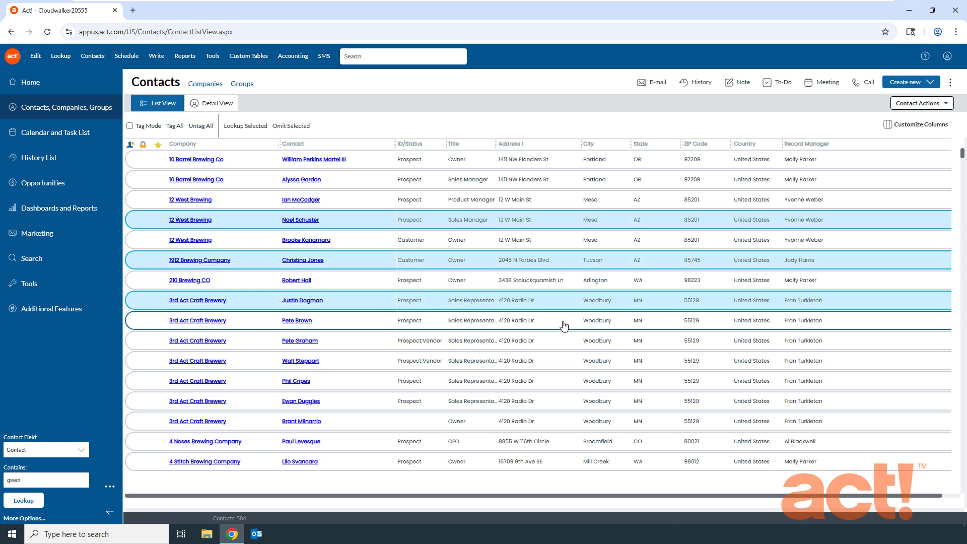
pyautogui.keyDown('ctrl'); pyautogui.click(564, 322); pyautogui.keyUp('ctrl')
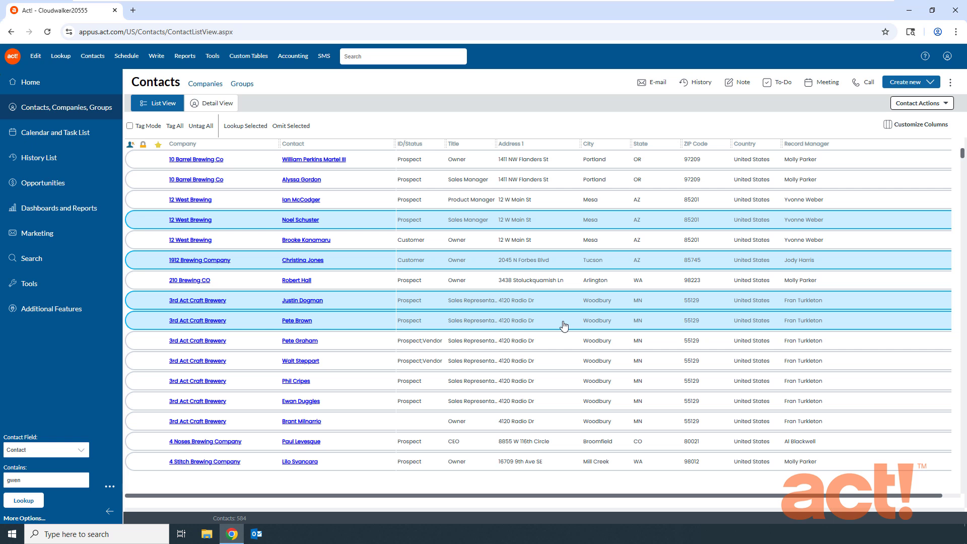
pyautogui.click(253, 133)
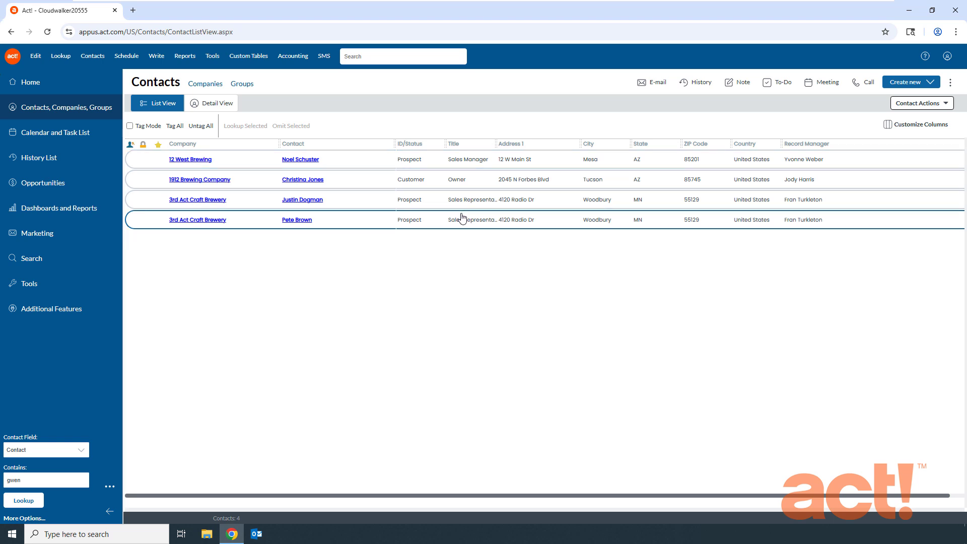
# - Set up a field replacement of Title with CEO for the looked-up contacts, and cancel it
pyautogui.click(37, 56)
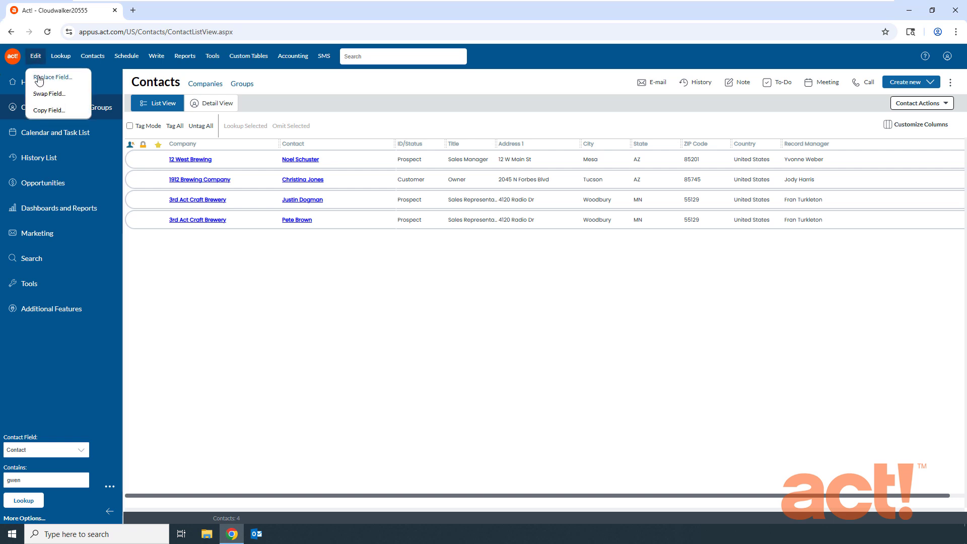
pyautogui.click(39, 79)
pyautogui.click(438, 285)
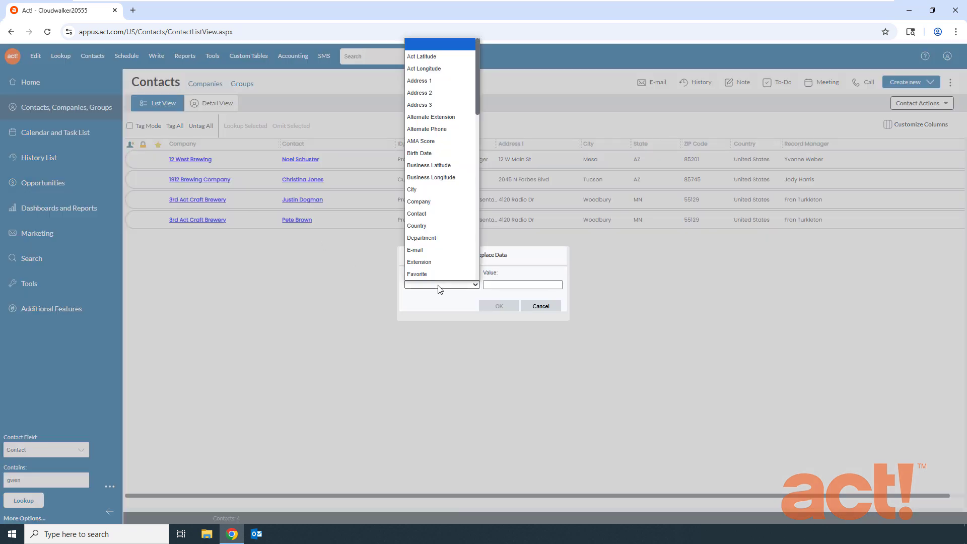
pyautogui.scroll(-10, 438, 263)
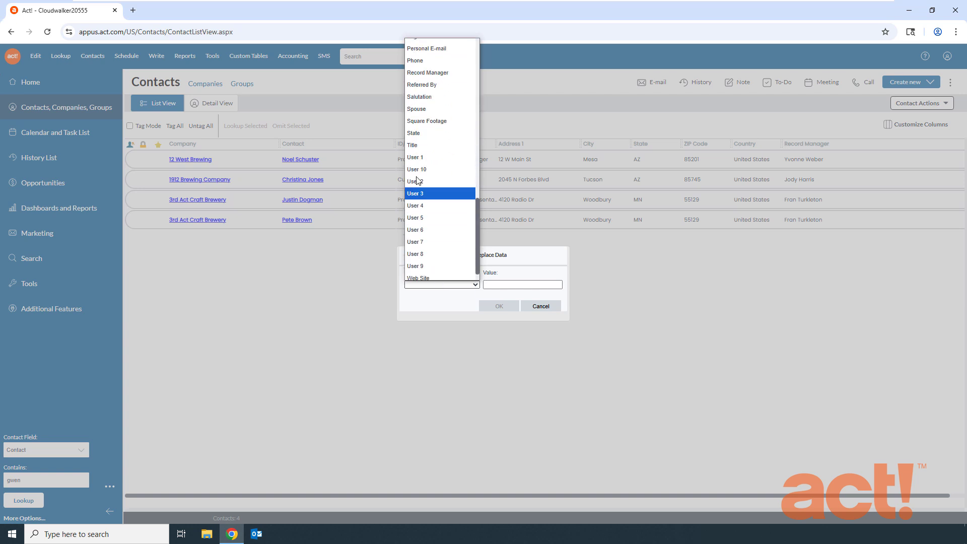
pyautogui.click(415, 146)
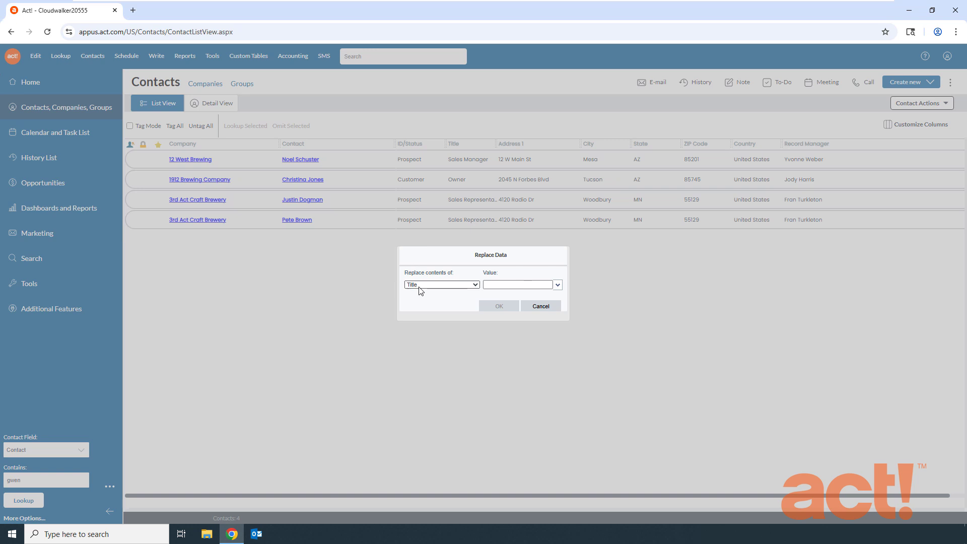
pyautogui.click(549, 286)
pyautogui.click(557, 285)
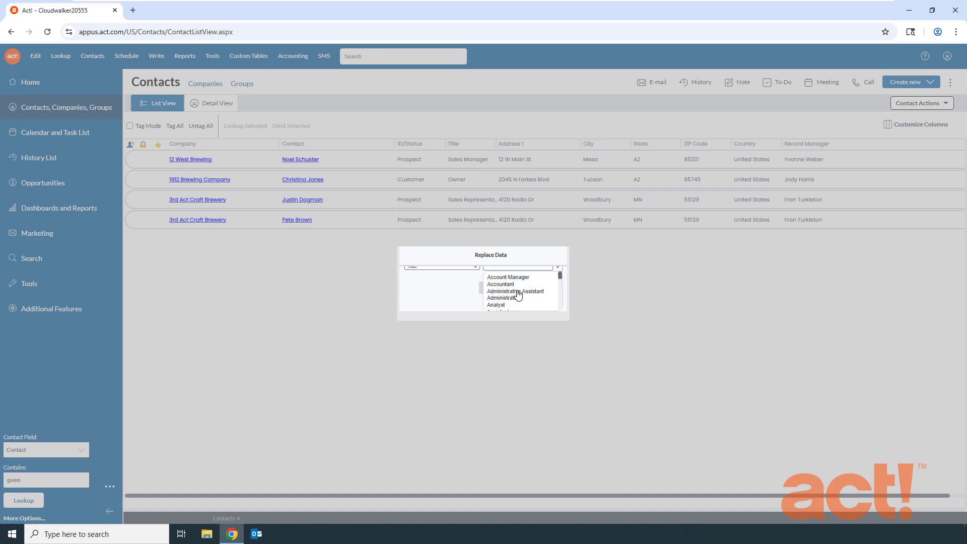
pyautogui.scroll(-2, 518, 294)
pyautogui.click(500, 276)
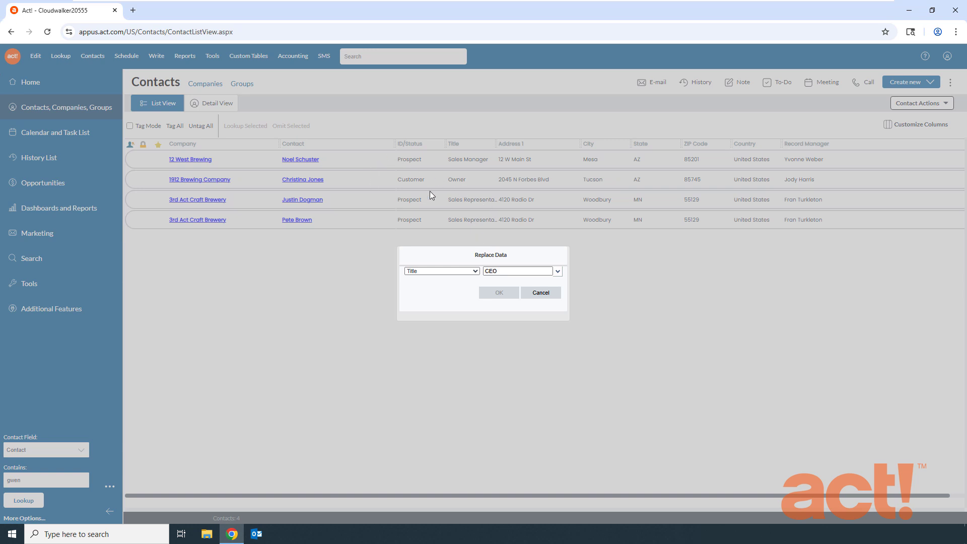
pyautogui.click(543, 294)
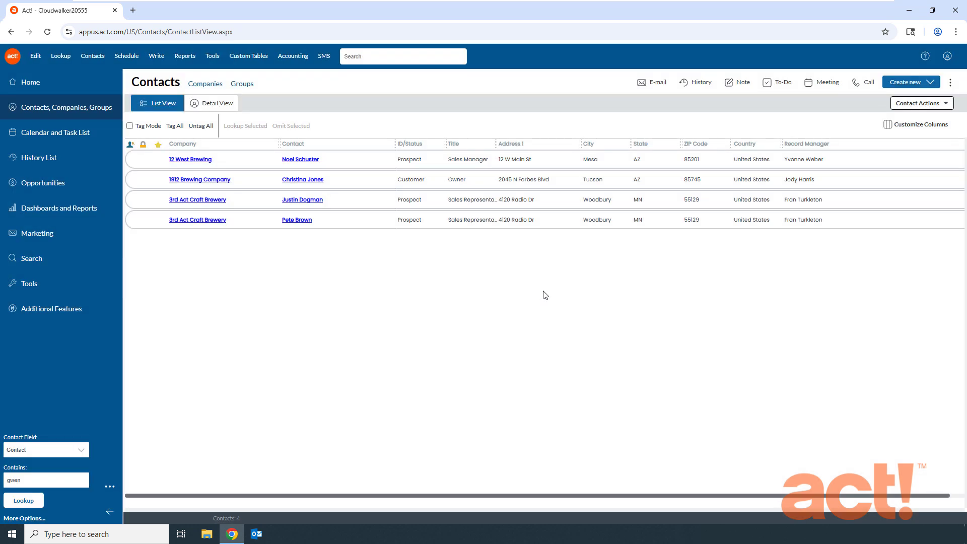
# - Omit the 1912 Brewing Company contact from the current lookup in the contact list
pyautogui.click(486, 182)
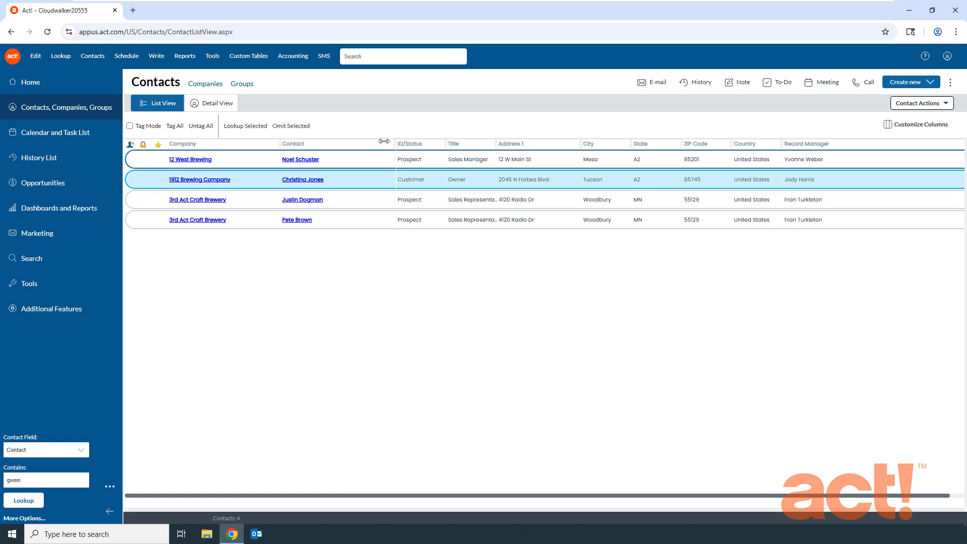
pyautogui.click(285, 129)
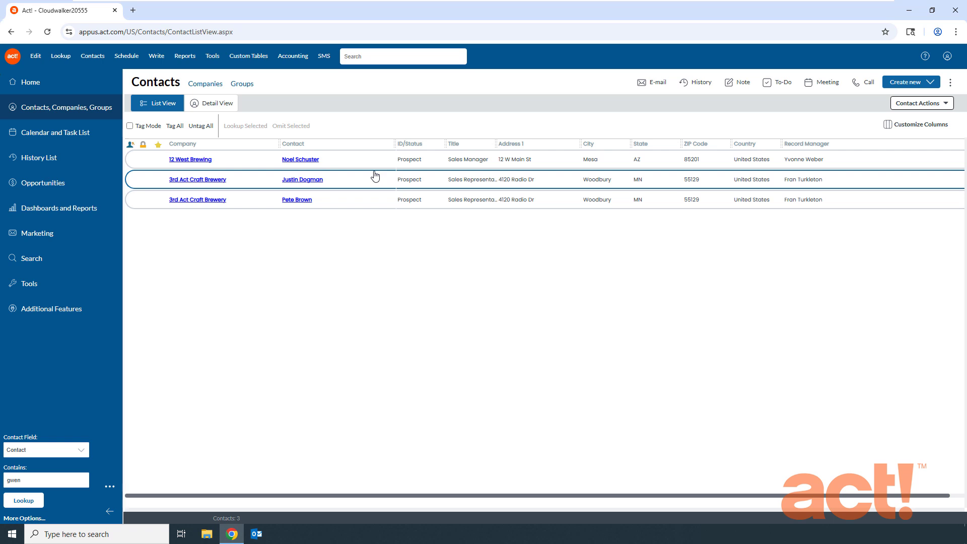
# - Export the current contact list to an Excel spreadsheet
pyautogui.click(930, 104)
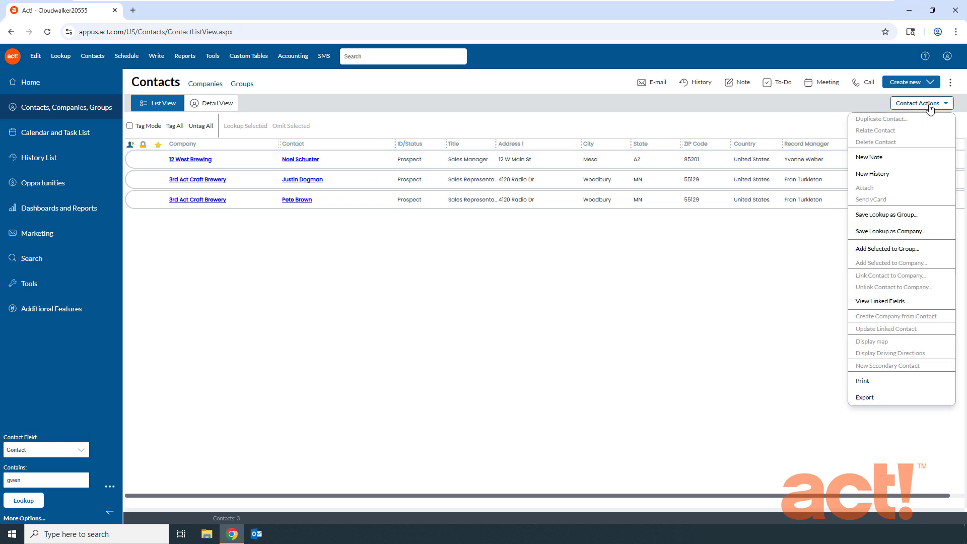
pyautogui.click(873, 402)
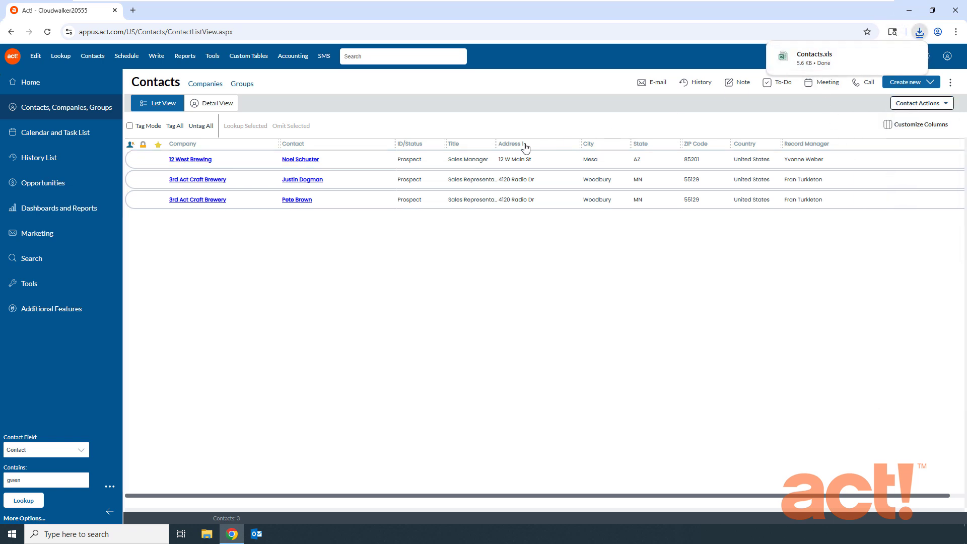
# - Open the downloaded Contacts.xls in Excel, enable editing to view the exported contacts, and close the workbook
pyautogui.click(817, 57)
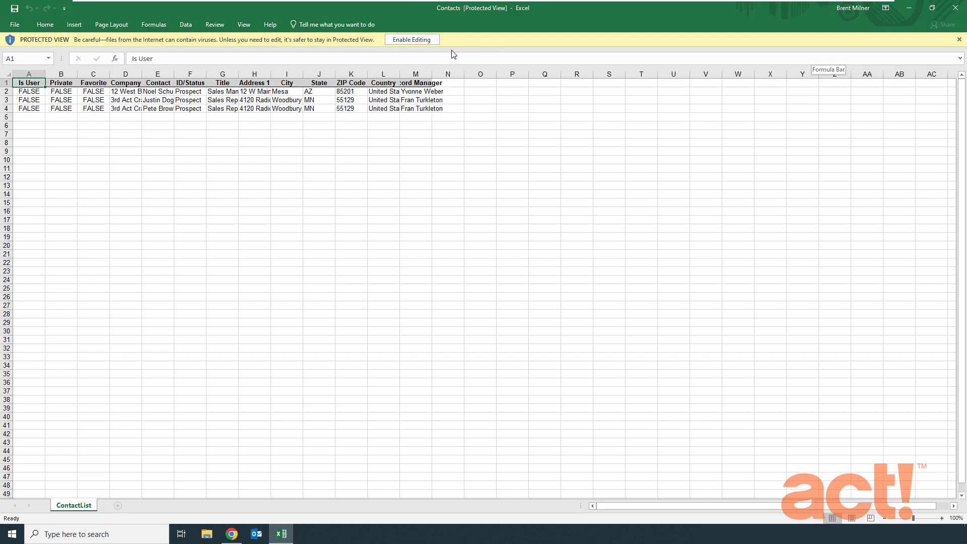
pyautogui.click(411, 37)
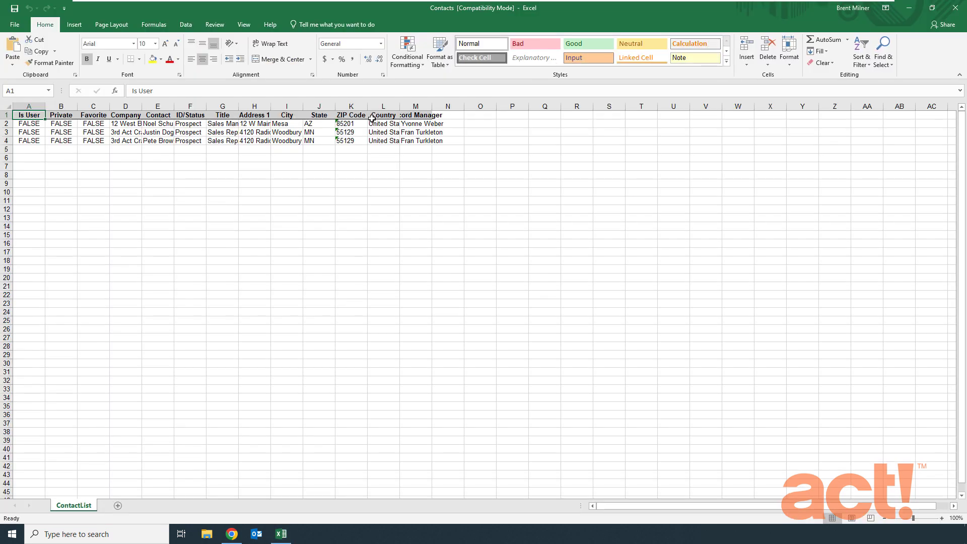
pyautogui.click(955, 8)
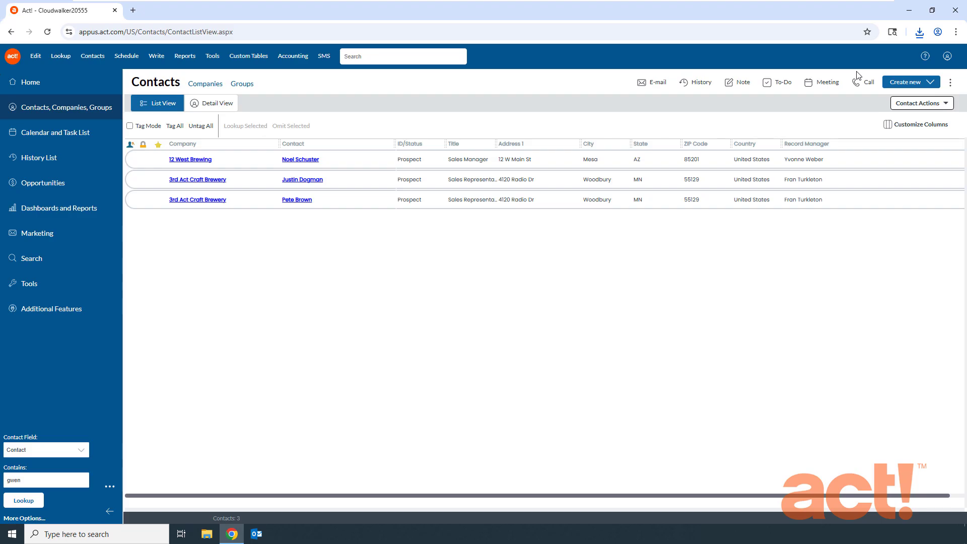
pyautogui.click(920, 103)
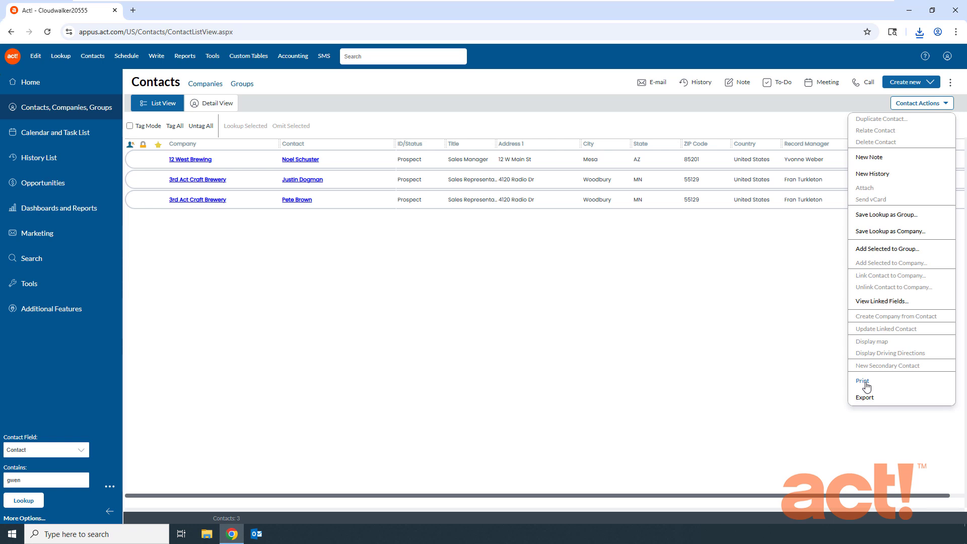
pyautogui.click(569, 366)
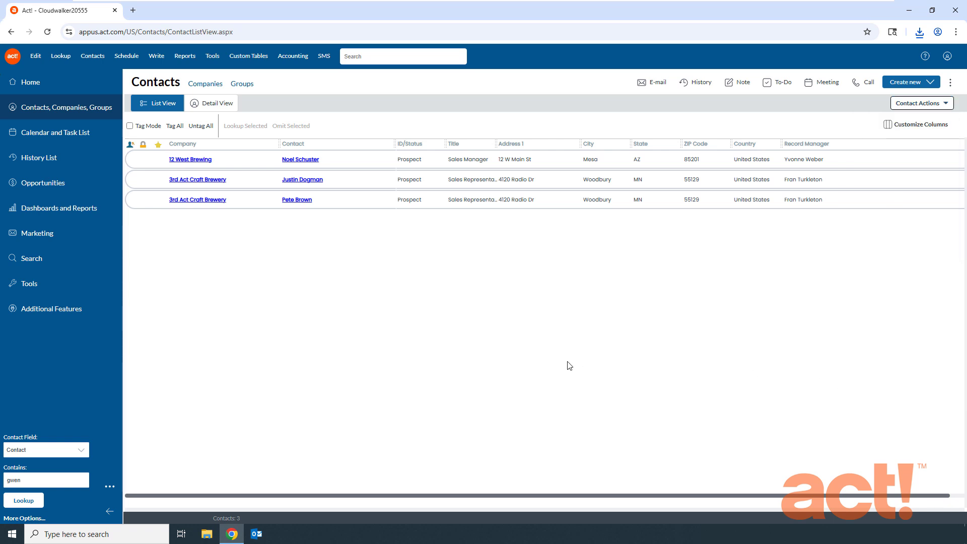